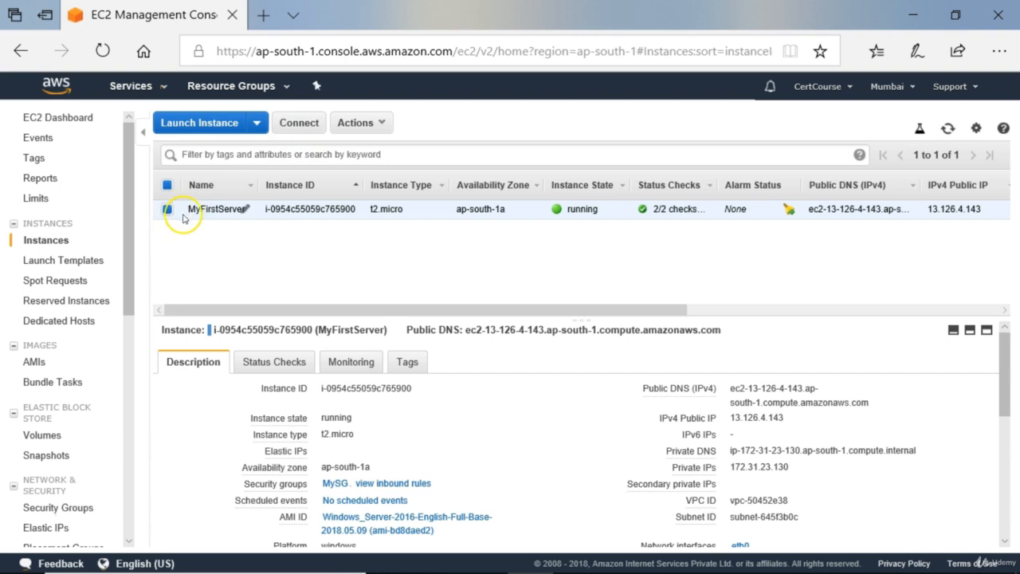
- Review the connection options of the MyFirstServer instance and check its Key Name in the instance list
{"action": "left_click", "coordinate": [307, 126]}
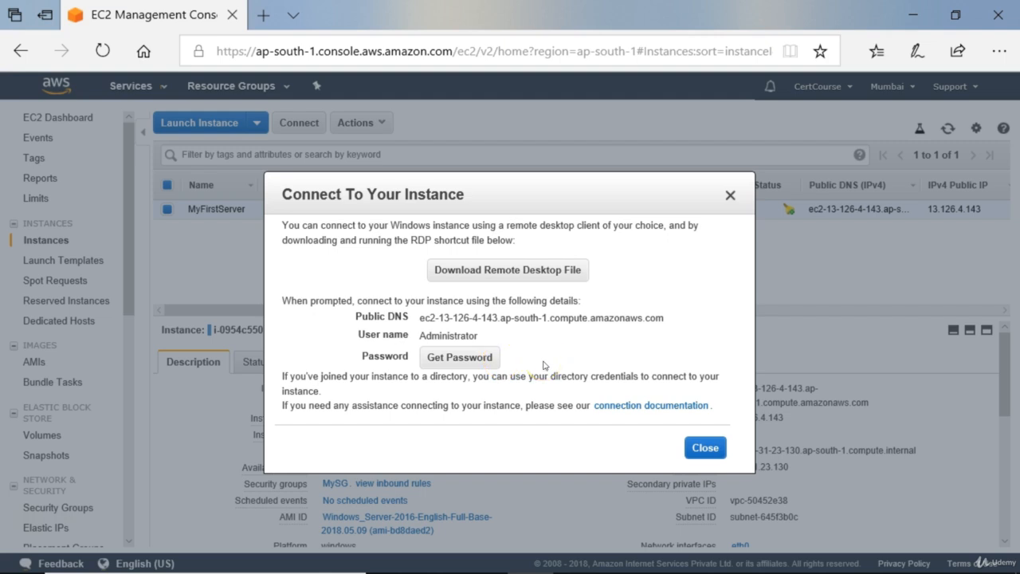
{"action": "left_click", "coordinate": [705, 447]}
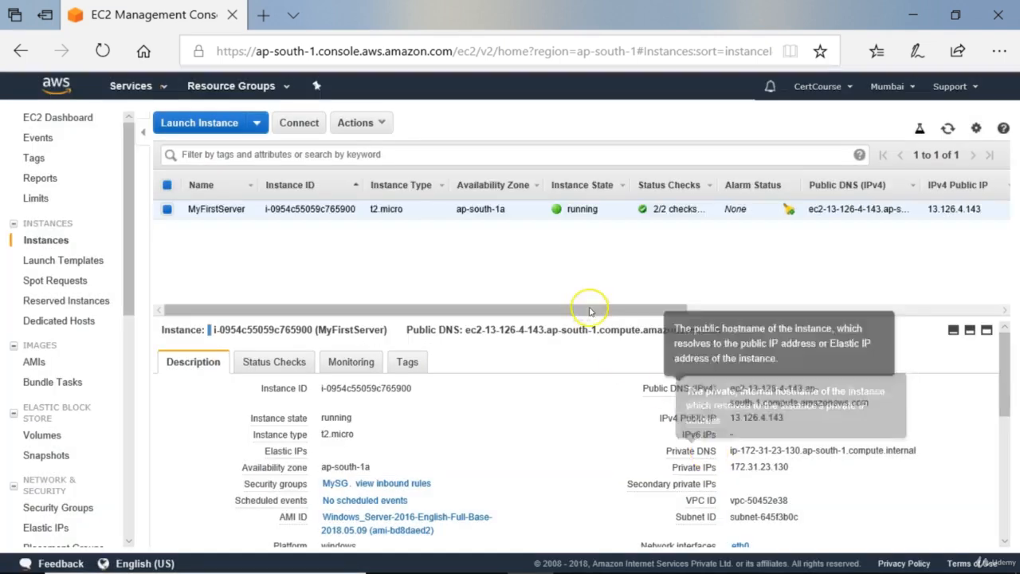
{"action": "left_click_drag", "start_coordinate": [590, 311], "coordinate": [843, 308]}
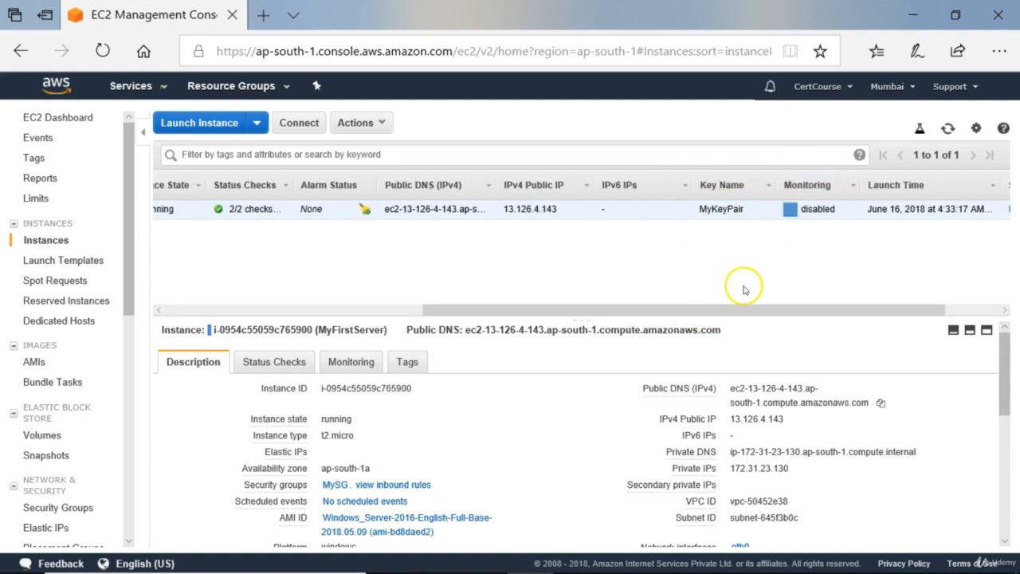
{"action": "left_click_drag", "start_coordinate": [745, 309], "coordinate": [768, 300]}
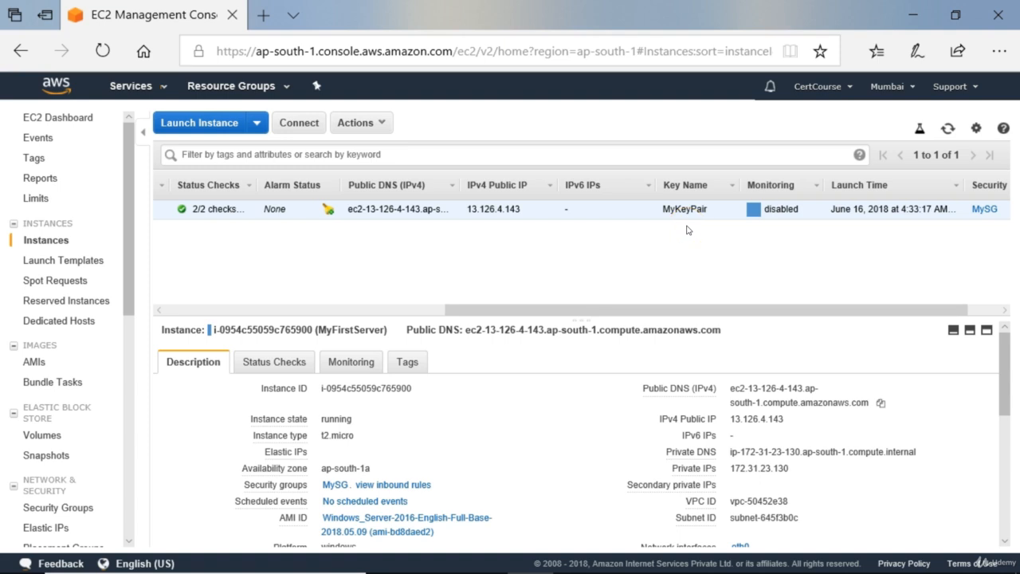
- Switch the browser to full screen and open the password retrieval form for connecting to MyFirstServer
{"action": "key", "text": "F11"}
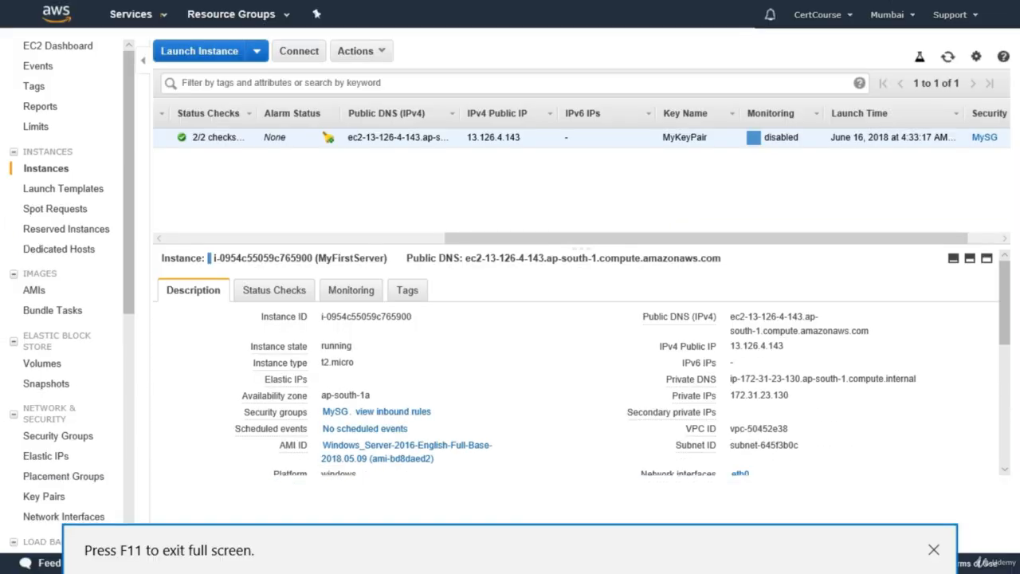
{"action": "mouse_move", "coordinate": [1004, 6]}
{"action": "left_click", "coordinate": [299, 53]}
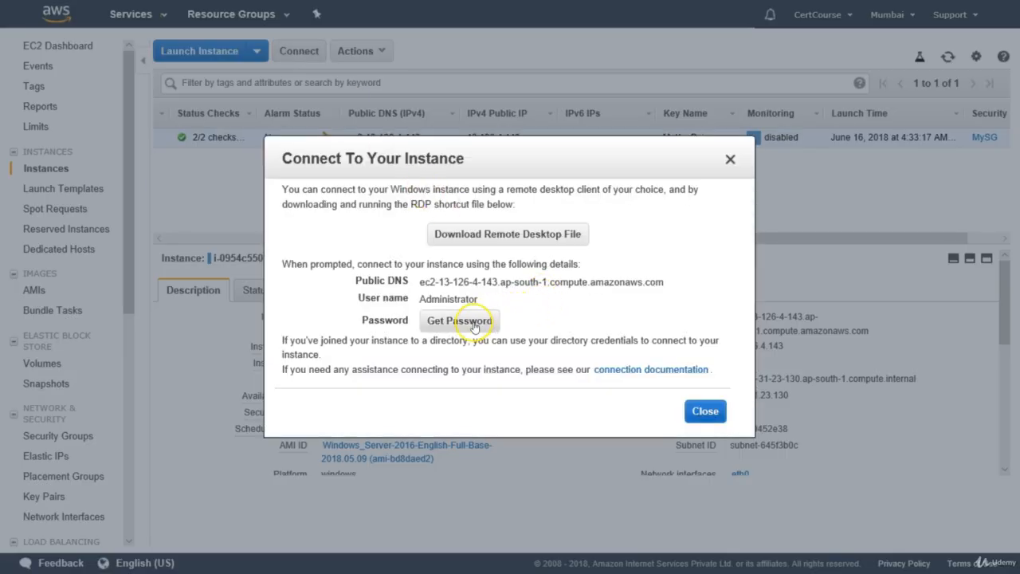
{"action": "left_click", "coordinate": [475, 323]}
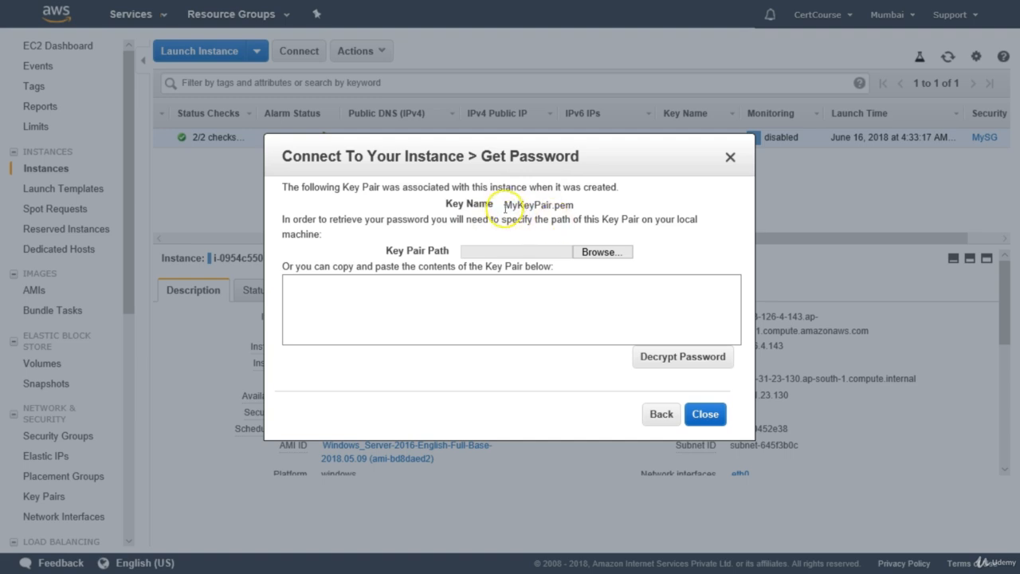
- Load the MyKeyPair file from the DeskJun18 folder as the key pair and decrypt the instance's administrator password
{"action": "left_click", "coordinate": [594, 252]}
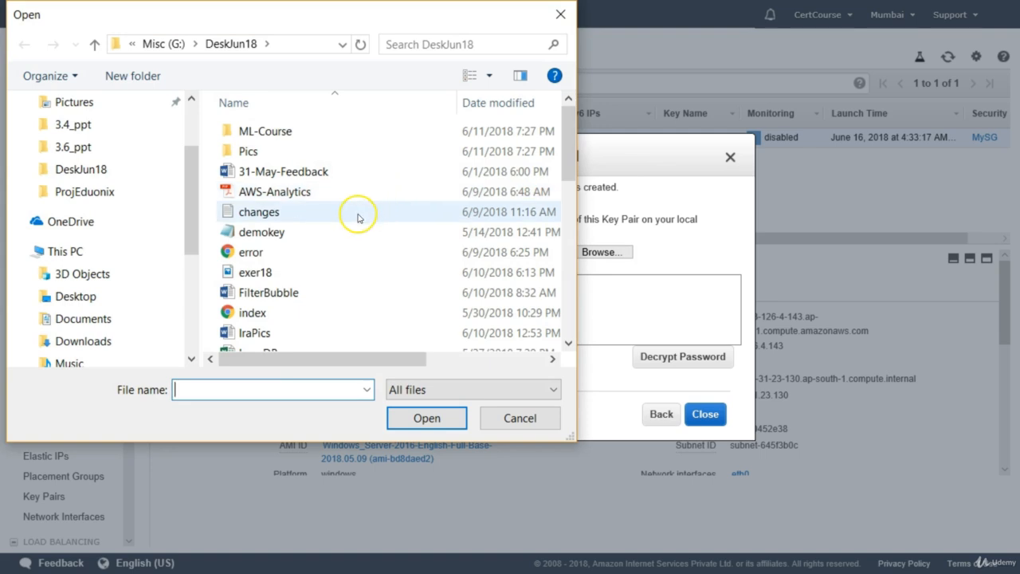
{"action": "left_click", "coordinate": [276, 212]}
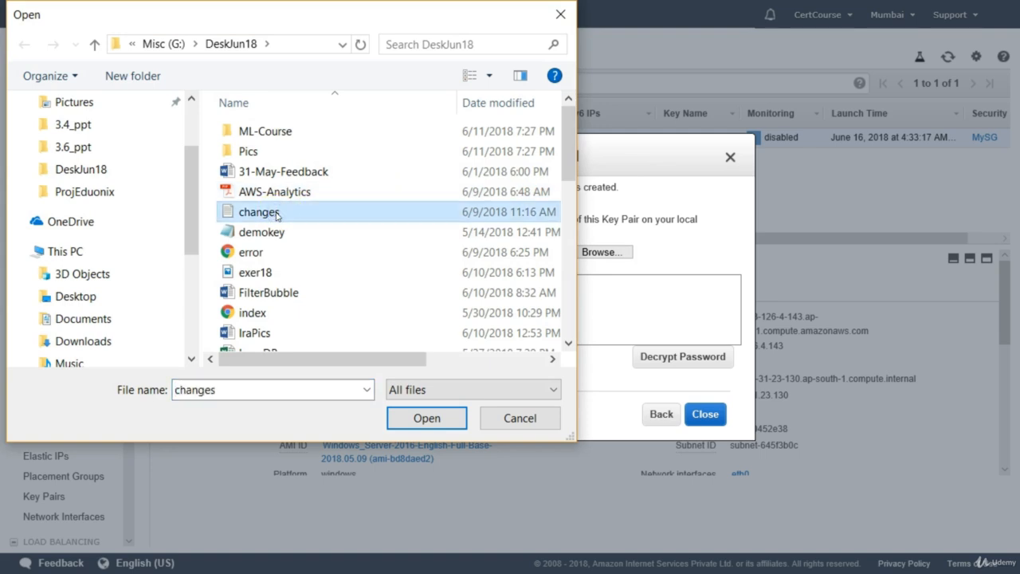
{"action": "key", "text": "m"}
{"action": "key", "text": "Down"}
{"action": "key", "text": "Down"}
{"action": "key", "text": "Down"}
{"action": "key", "text": "Down"}
{"action": "key", "text": "Down"}
{"action": "key", "text": "Down"}
{"action": "key", "text": "Down"}
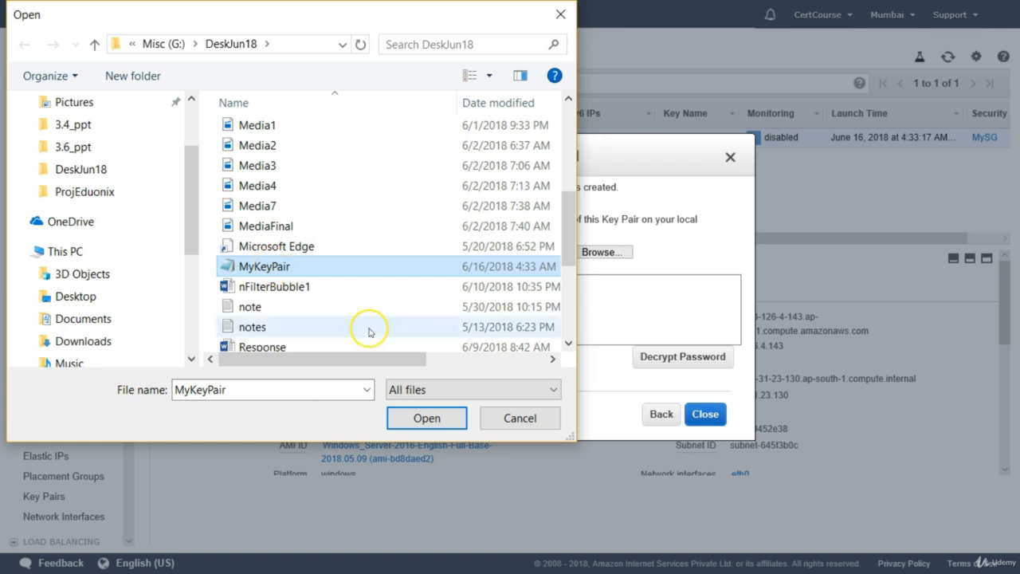
{"action": "left_click", "coordinate": [404, 418]}
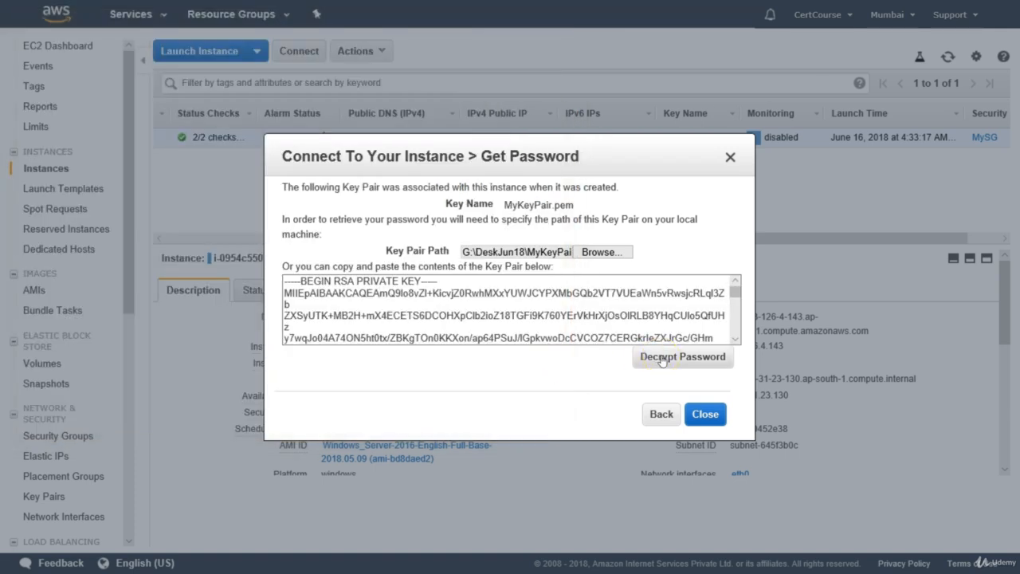
{"action": "left_click", "coordinate": [612, 301]}
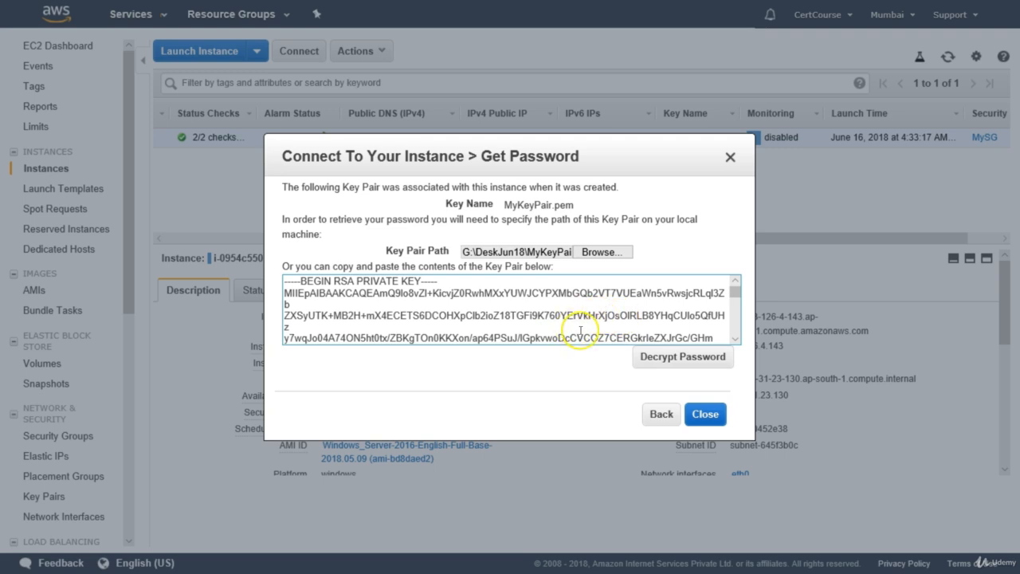
{"action": "left_click", "coordinate": [652, 360]}
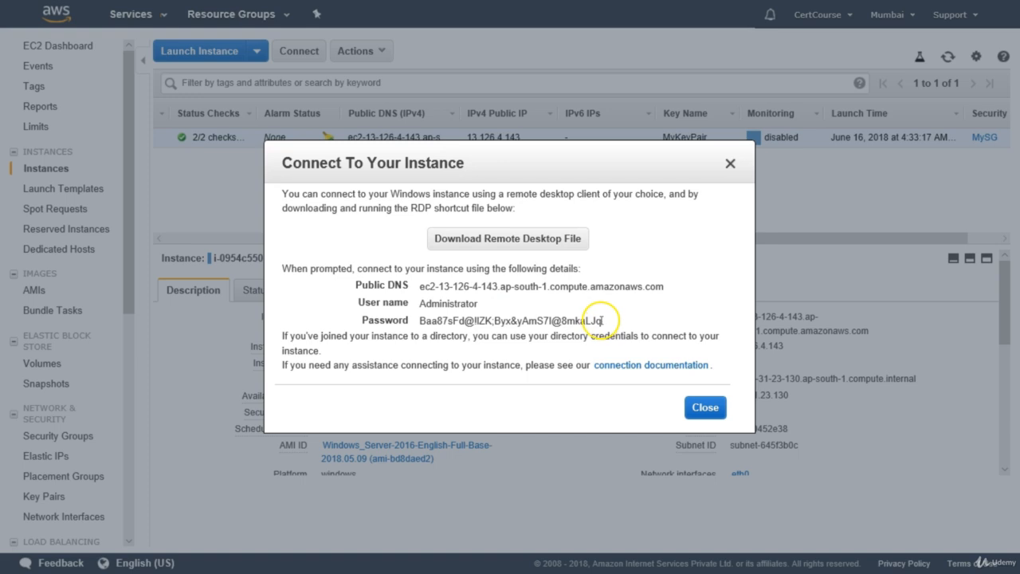
- Copy the instance's public DNS, user name and password from the connection details into a new Notepad document
{"action": "left_click_drag", "start_coordinate": [602, 321], "coordinate": [339, 289]}
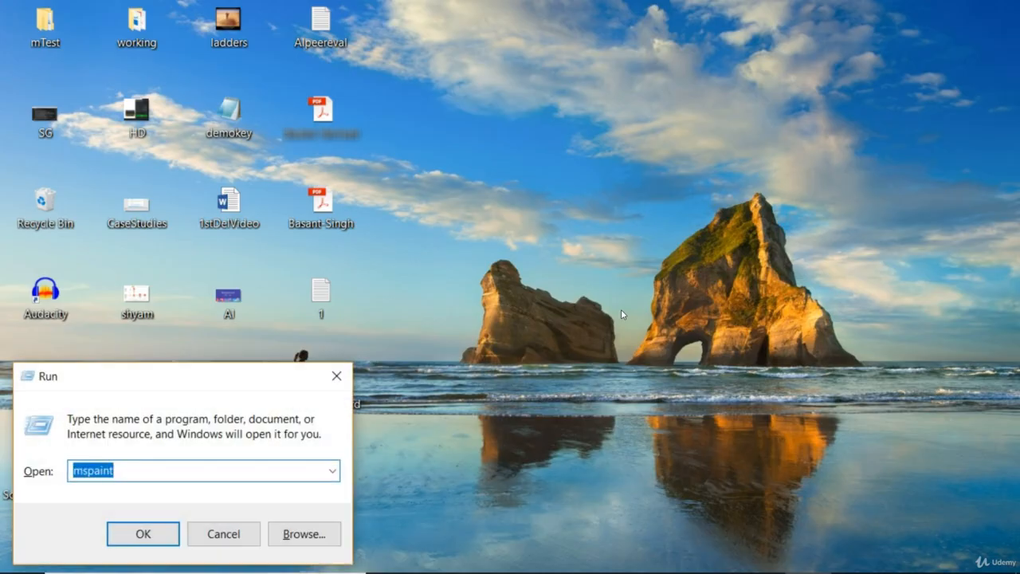
{"action": "type", "text": "not"}
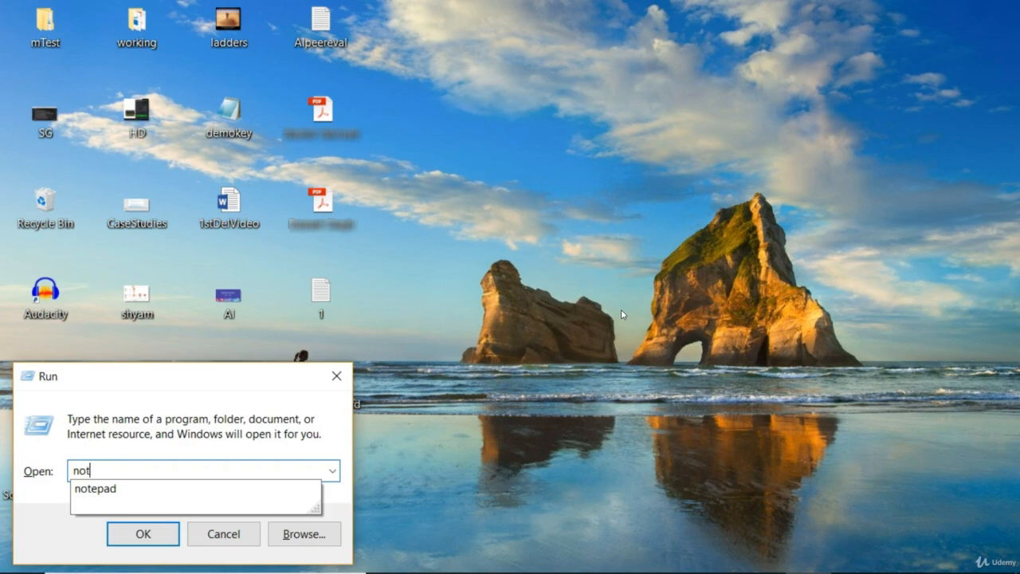
{"action": "type", "text": "epad"}
{"action": "key", "text": "Return"}
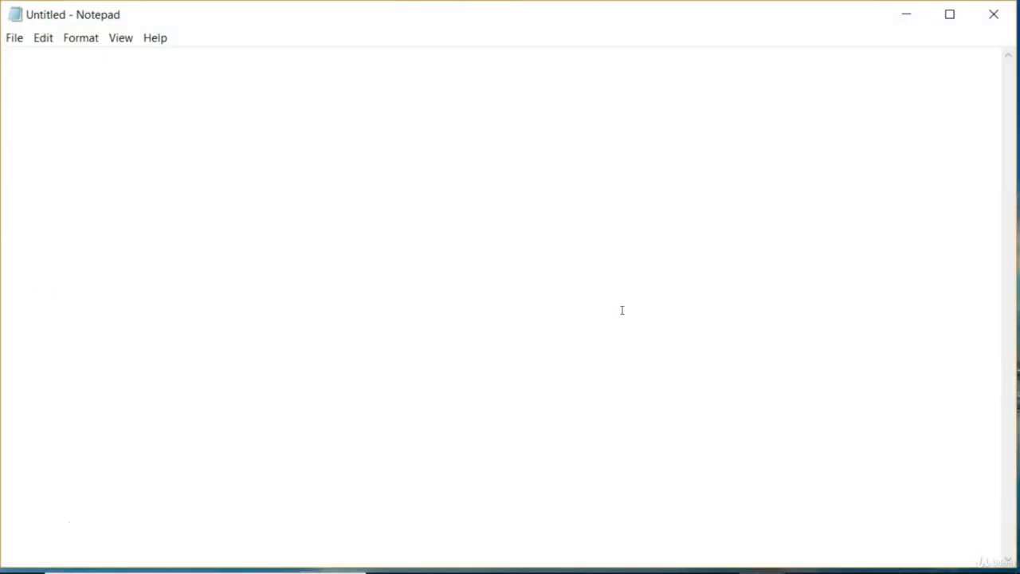
{"action": "key", "text": "ctrl+v"}
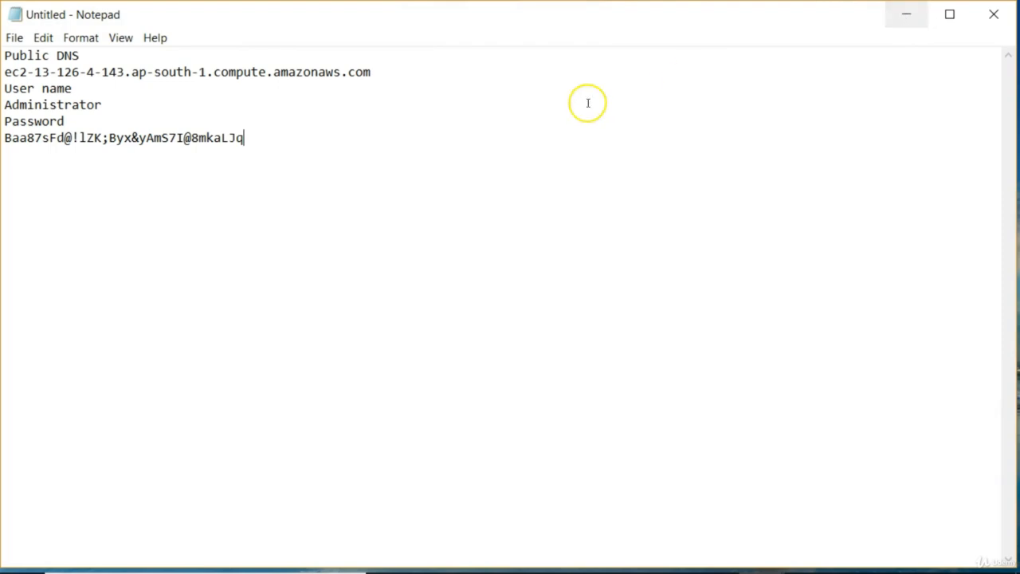
- Copy the public DNS address from the Notepad text, and close the instance's connection dialog in the browser
{"action": "left_click", "coordinate": [378, 77]}
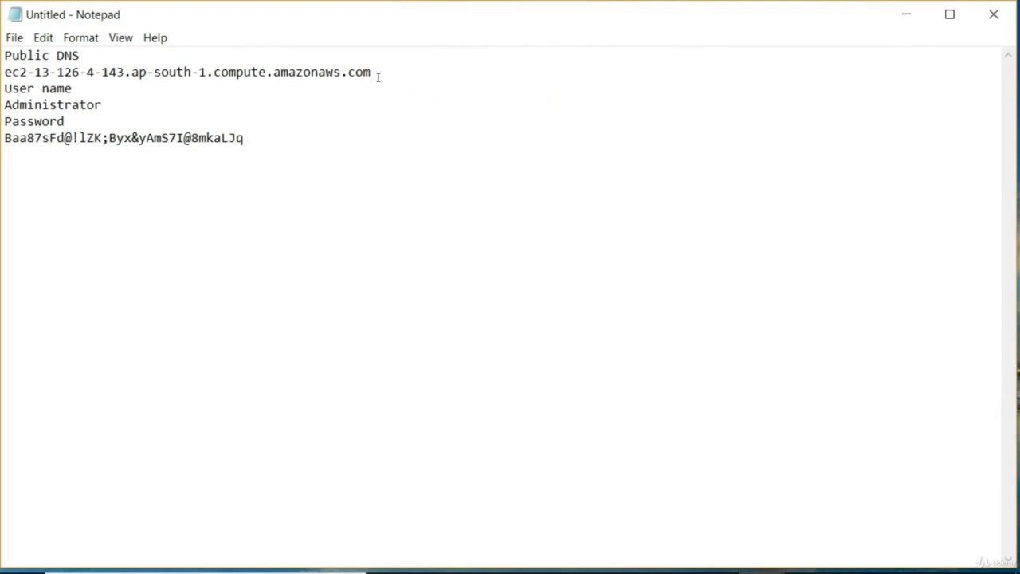
{"action": "key", "text": "shift+Home"}
{"action": "key", "text": "ctrl+c"}
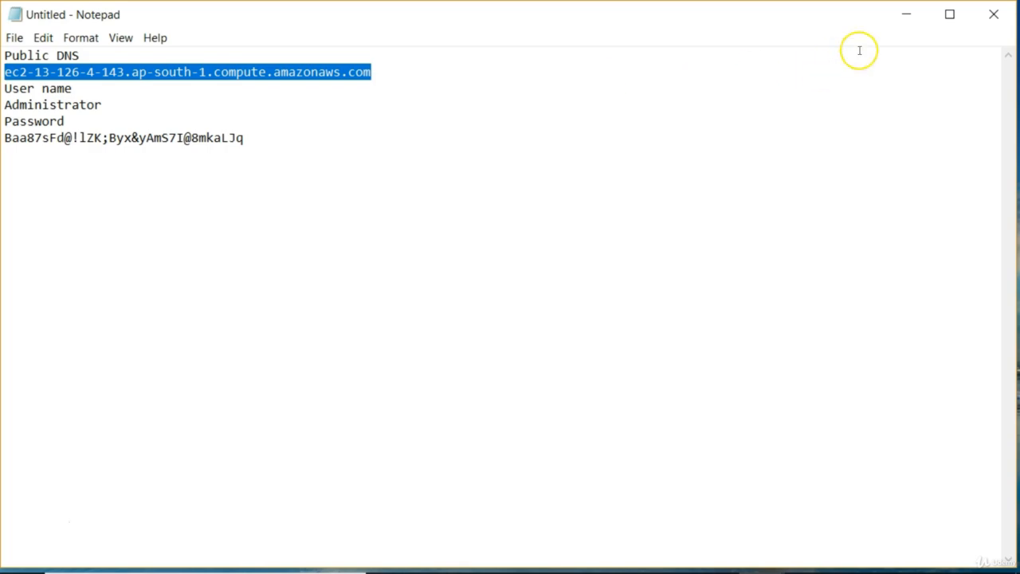
{"action": "key", "text": "alt+Tab"}
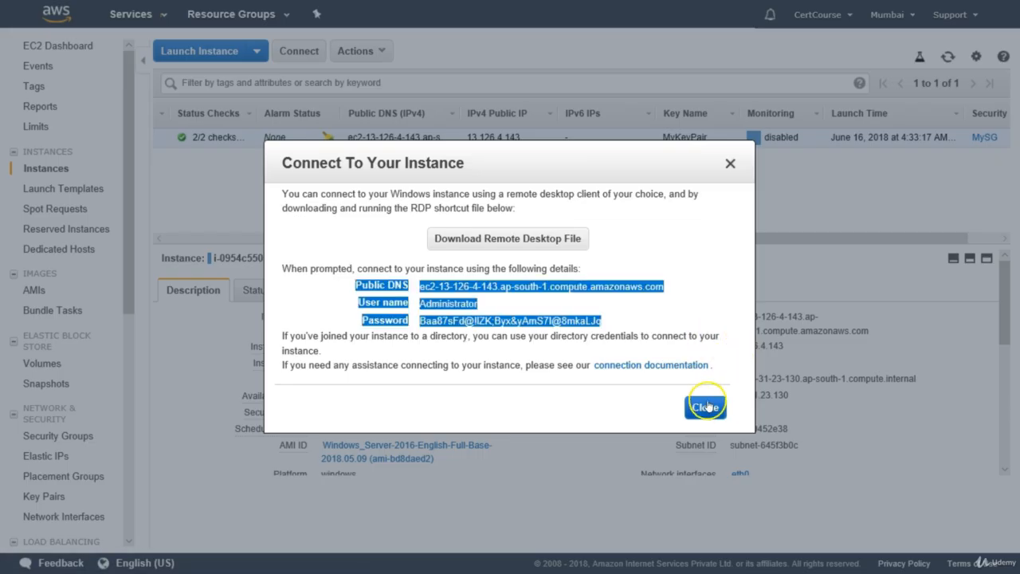
{"action": "left_click", "coordinate": [706, 408]}
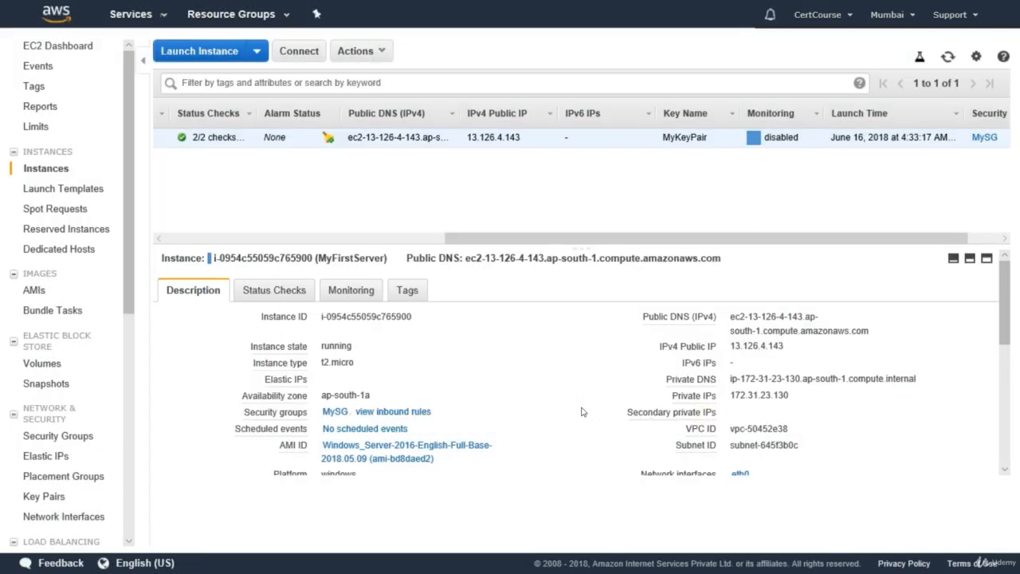
- Launch Remote Desktop Connection with mstsc and start connecting to ec2-13-126-4-143.ap-south-1.compute.amazonaws.com
{"action": "key", "text": "super"}
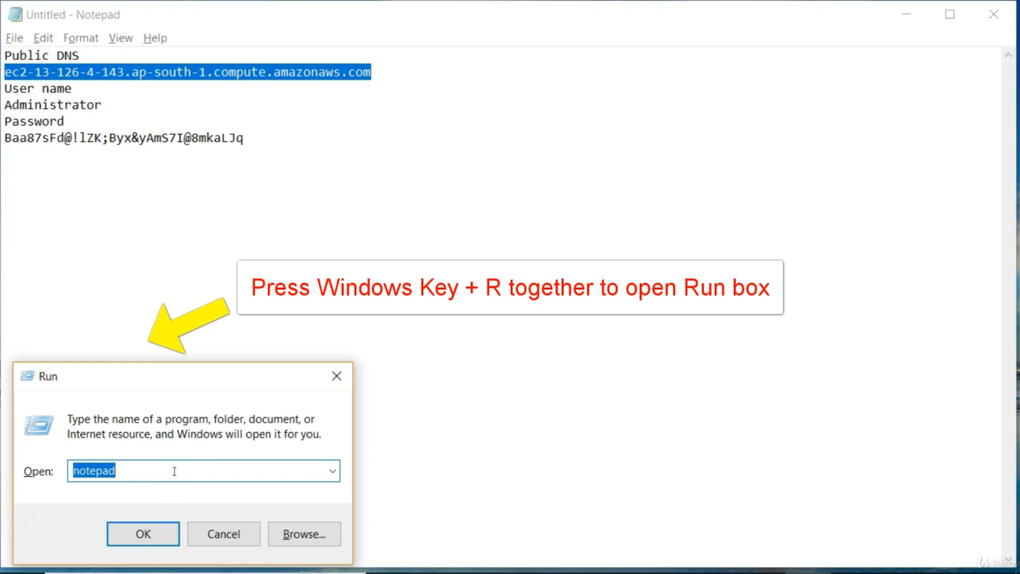
{"action": "type", "text": "ms"}
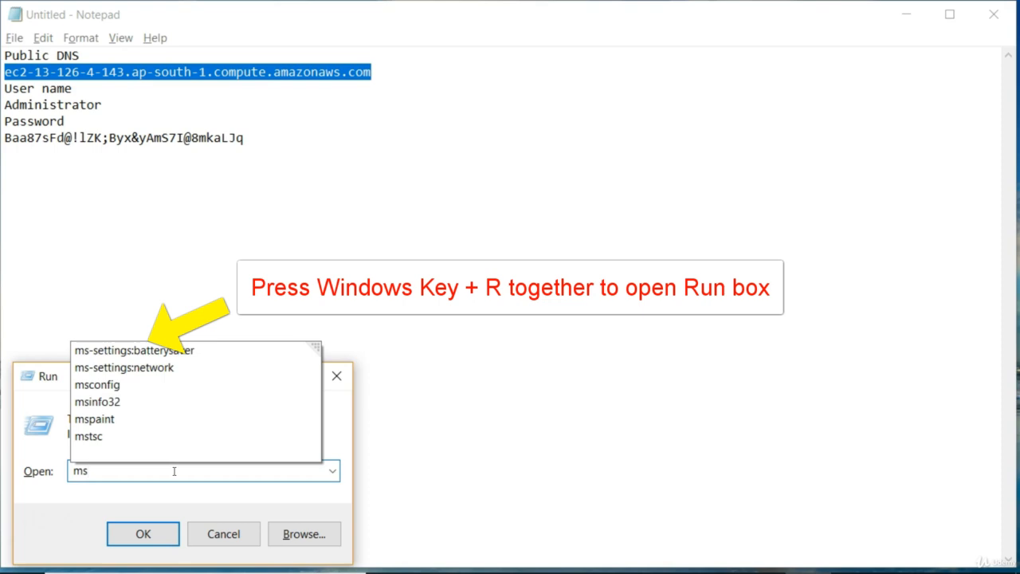
{"action": "type", "text": "tsc"}
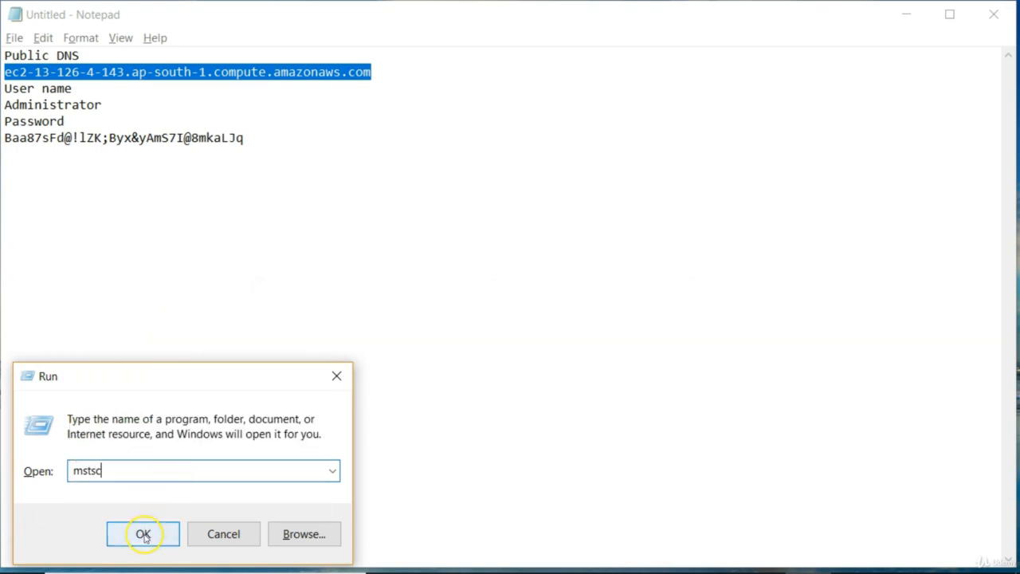
{"action": "left_click", "coordinate": [144, 536]}
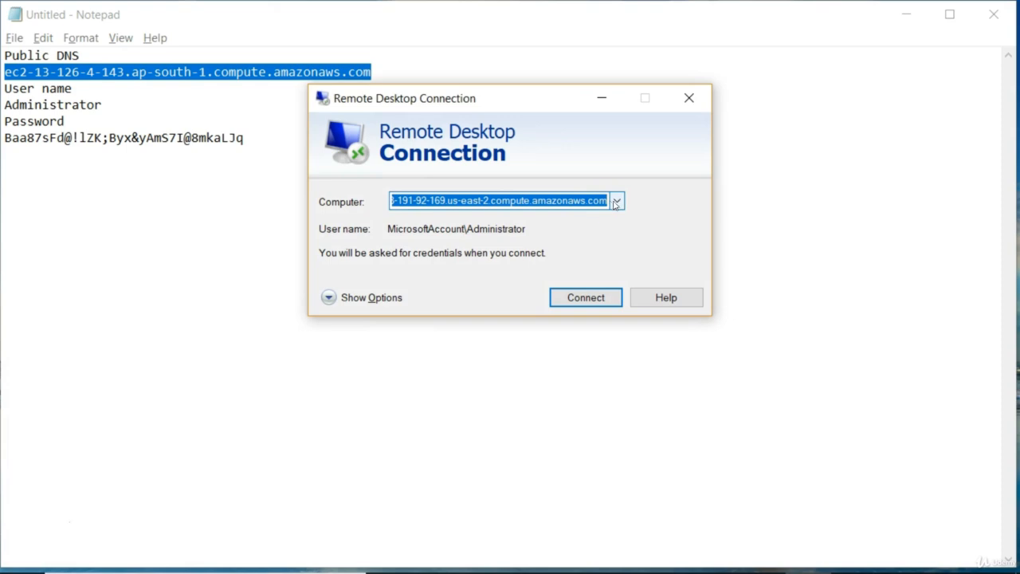
{"action": "key", "text": "ctrl+v"}
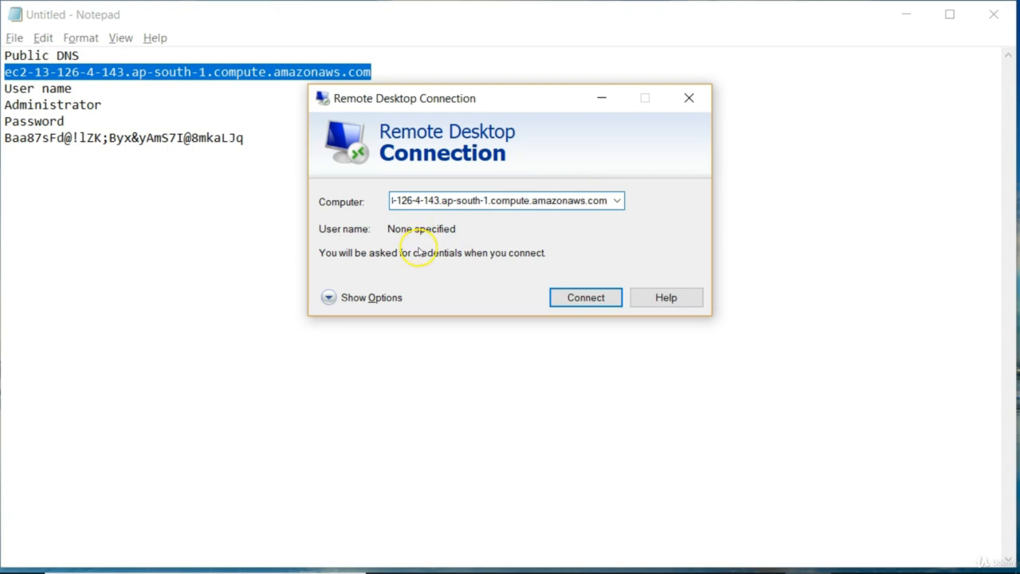
{"action": "left_click", "coordinate": [566, 297]}
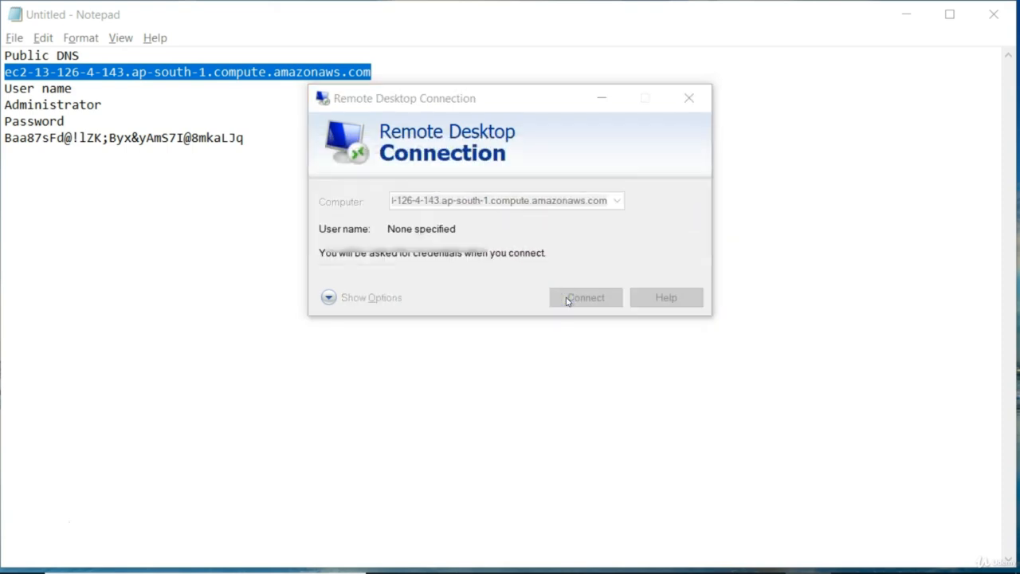
- Choose a different account for the remote login and set its user name to Administrator
{"action": "left_click", "coordinate": [467, 183]}
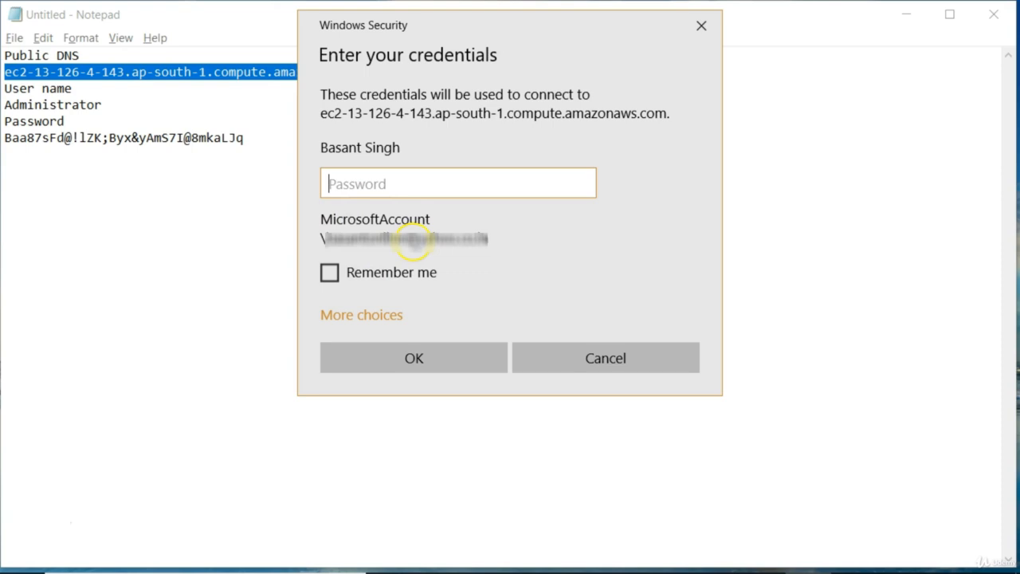
{"action": "left_click", "coordinate": [365, 316]}
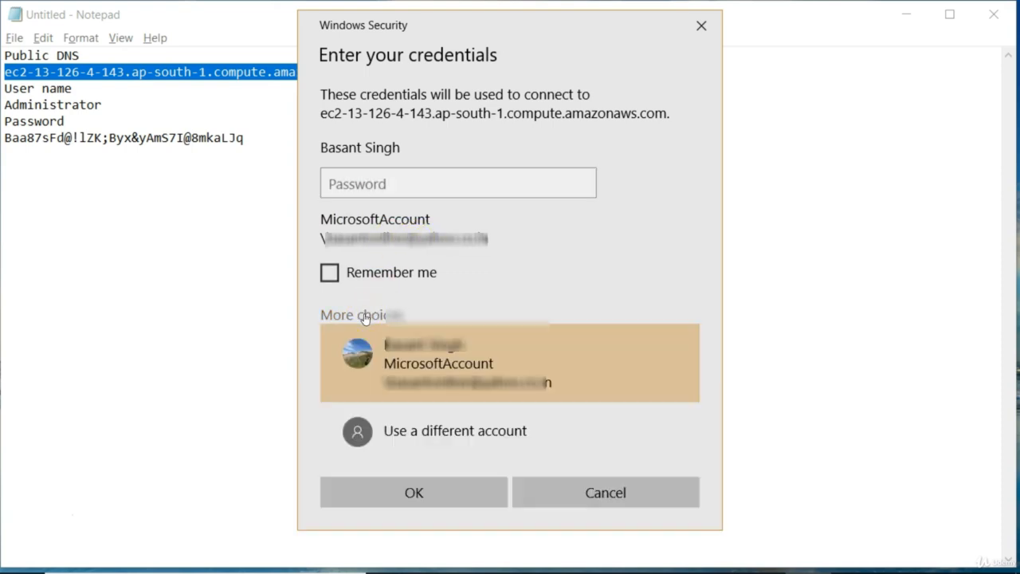
{"action": "left_click", "coordinate": [427, 442]}
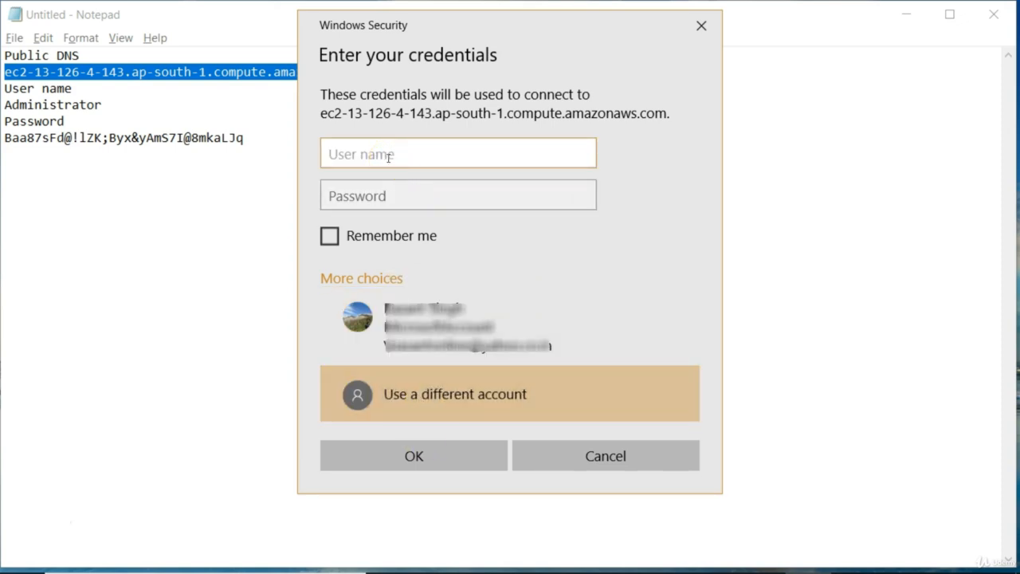
{"action": "type", "text": "Administrat"}
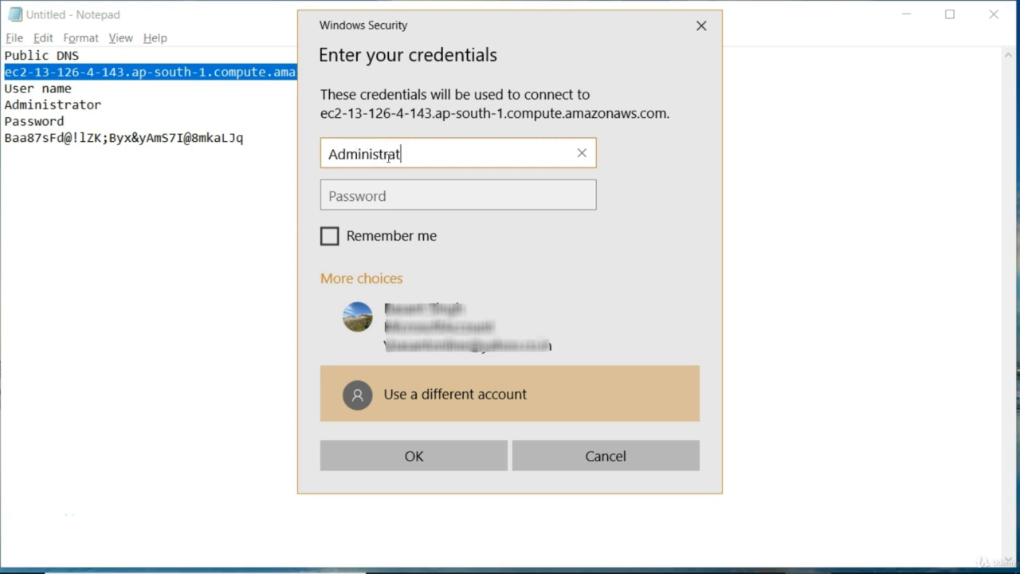
{"action": "type", "text": "or"}
- Fill in the Administrator password from the Notepad text and connect to the instance despite the certificate errors
{"action": "left_click", "coordinate": [376, 196]}
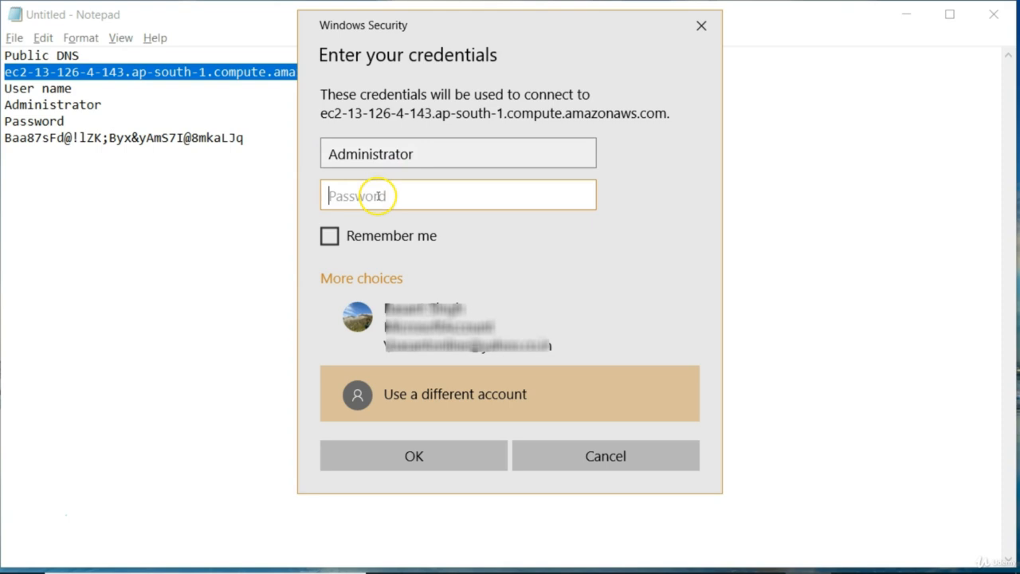
{"action": "left_click", "coordinate": [243, 138]}
{"action": "key", "text": "shift+Home"}
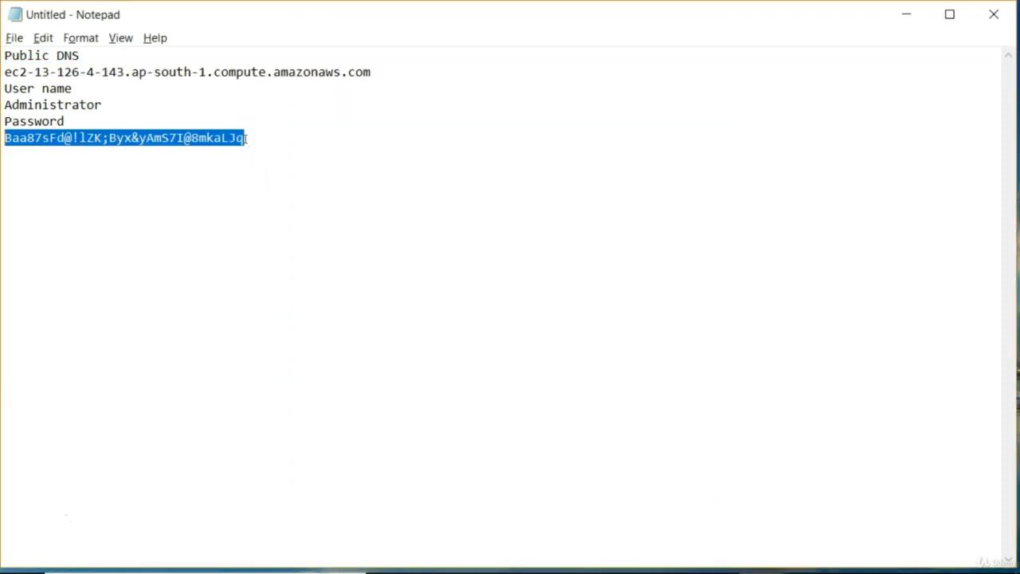
{"action": "key", "text": "alt+Tab"}
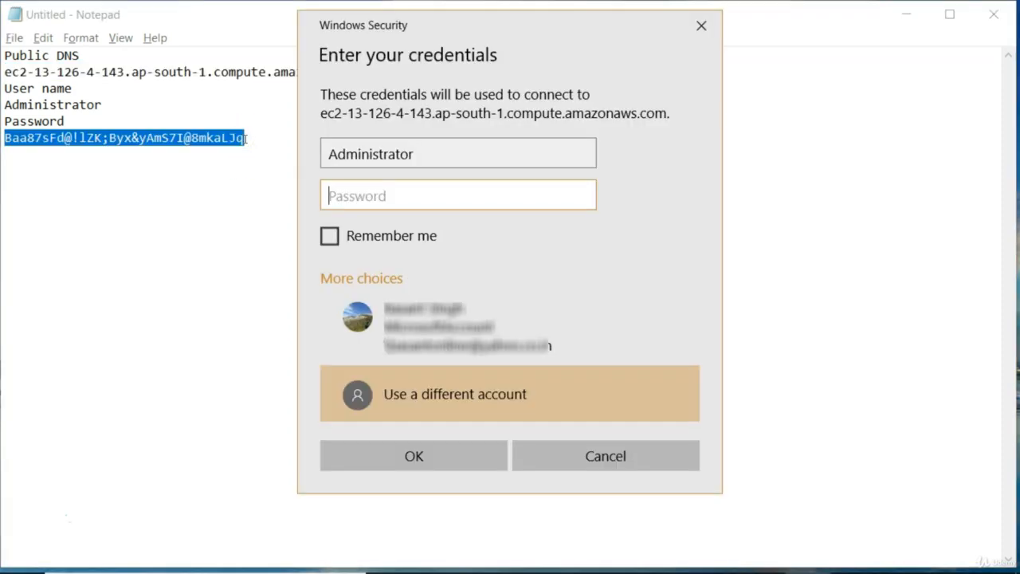
{"action": "key", "text": "ctrl+v"}
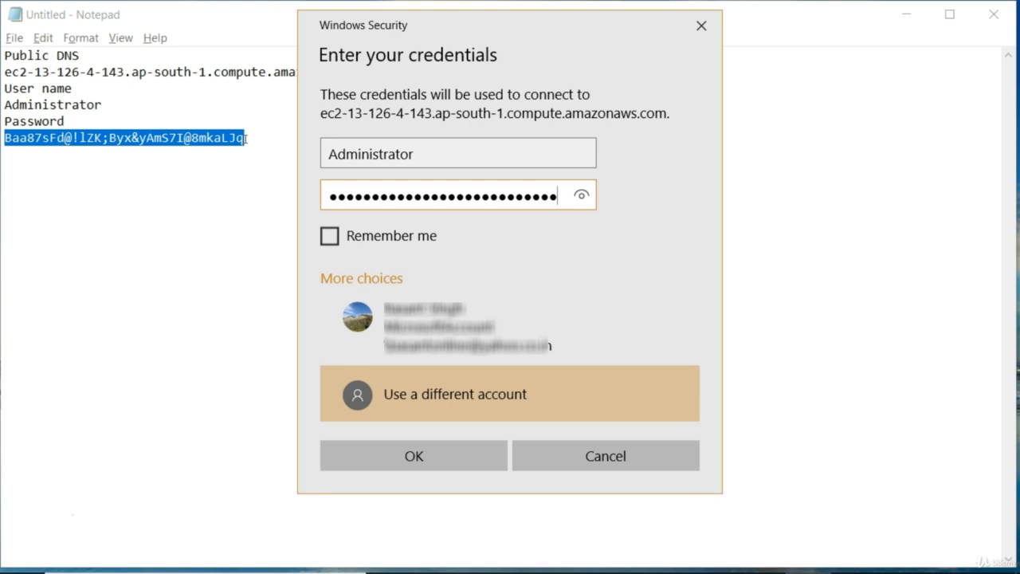
{"action": "left_click", "coordinate": [456, 460]}
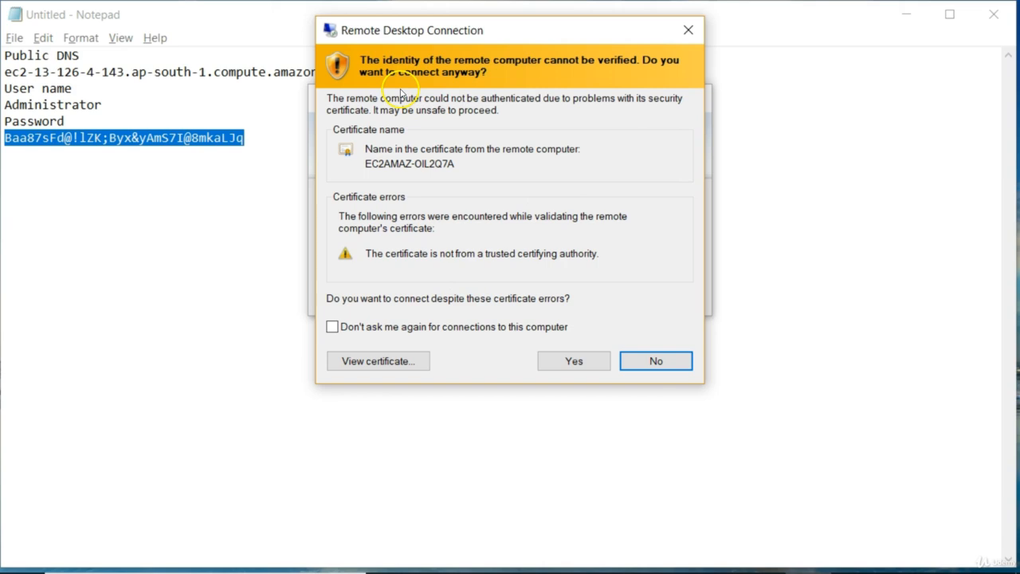
{"action": "left_click", "coordinate": [572, 362]}
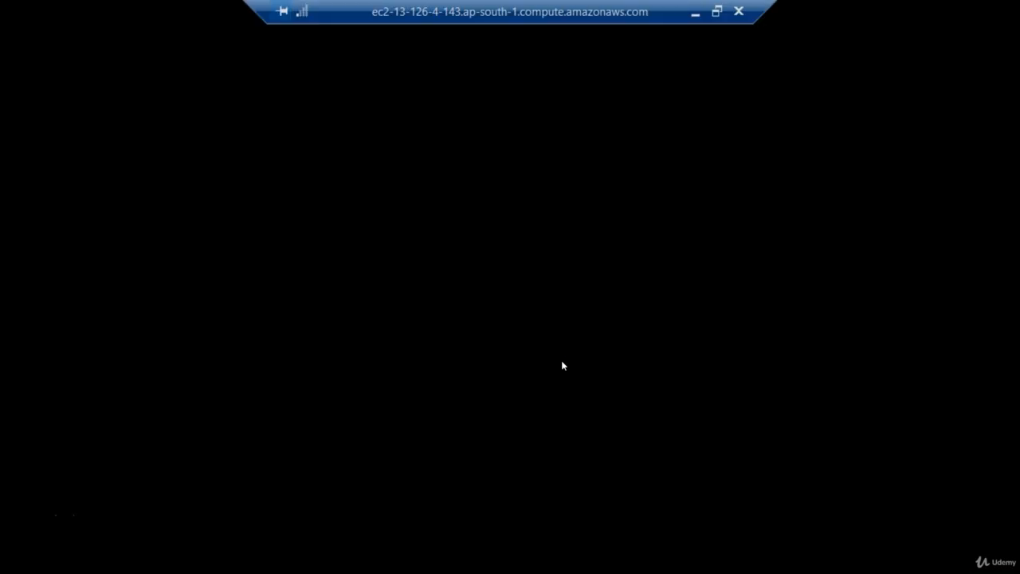